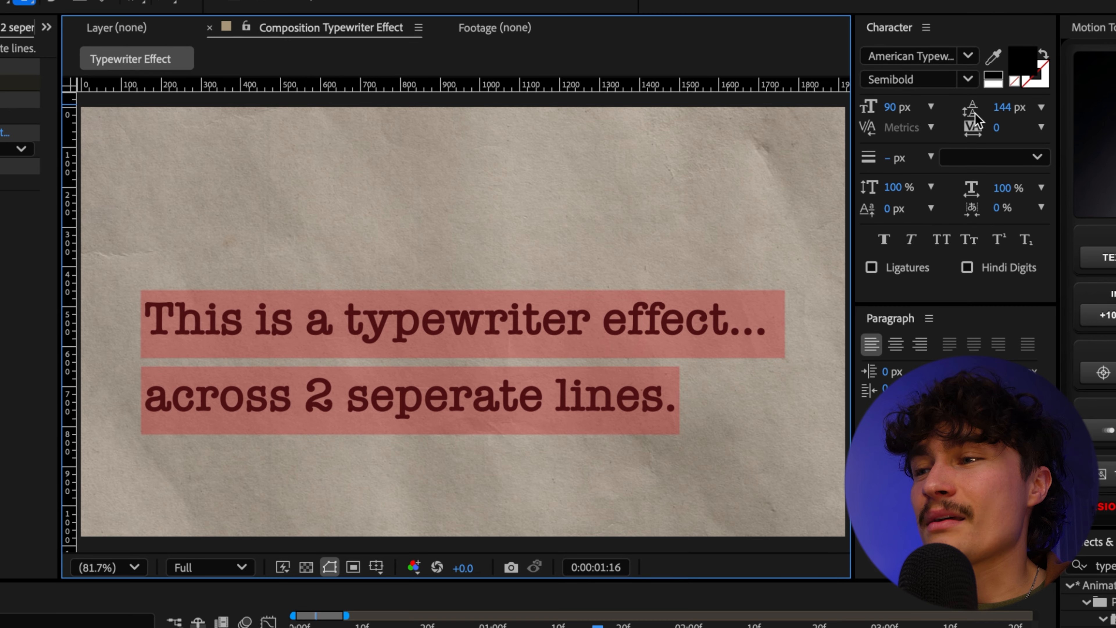
Reduce the leading of the two-line text to 91 px
left_click_drag(1014, 114, 974, 115)
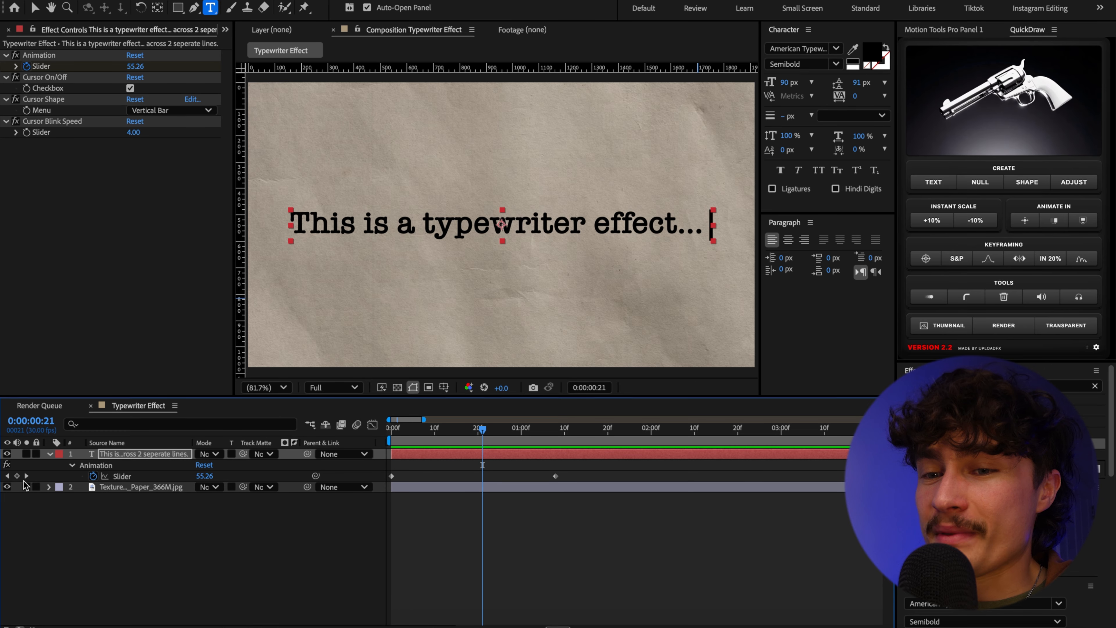
Add a Slider keyframe at 0:00:00:21 and paste a copy at 0:00:00:26 to hold the typing between the two lines
left_click(16, 476)
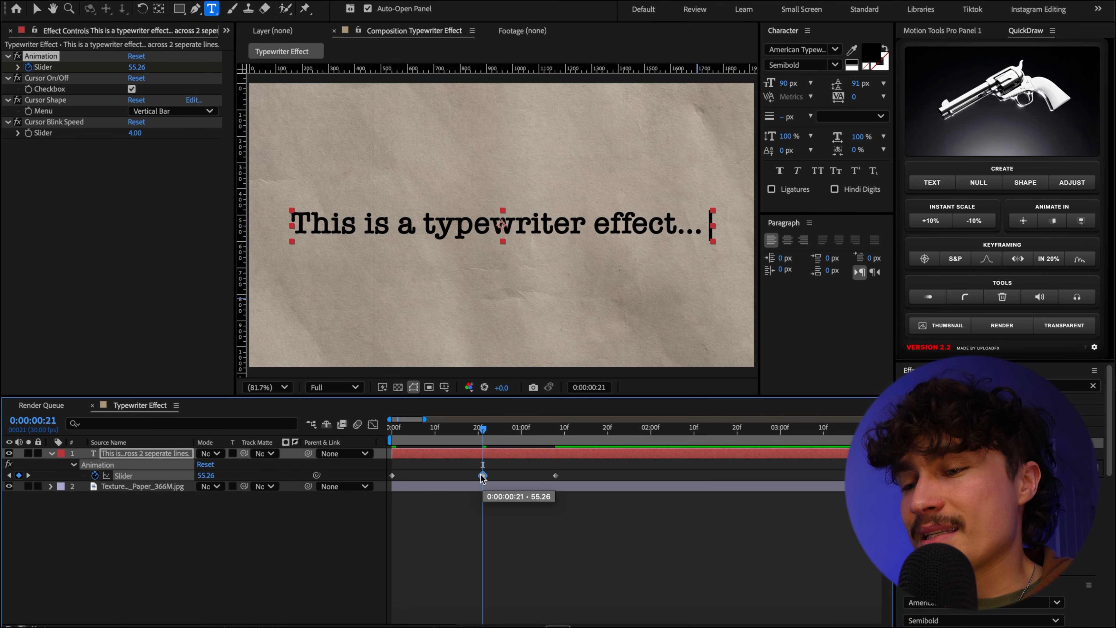
left_click_drag(483, 432, 505, 432)
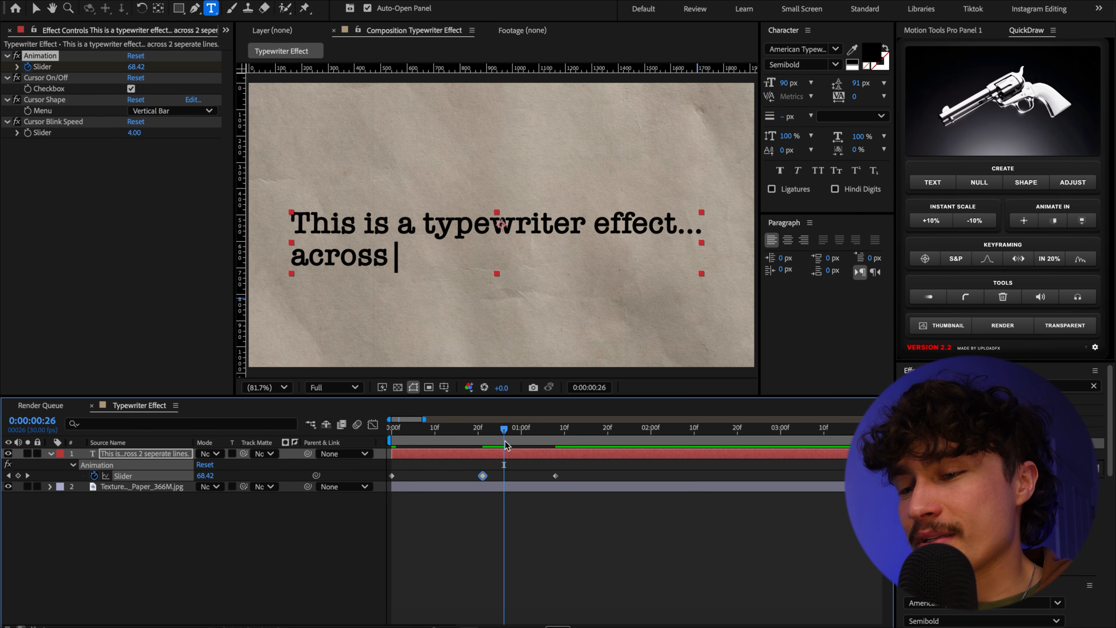
key("super+v")
left_click(482, 434)
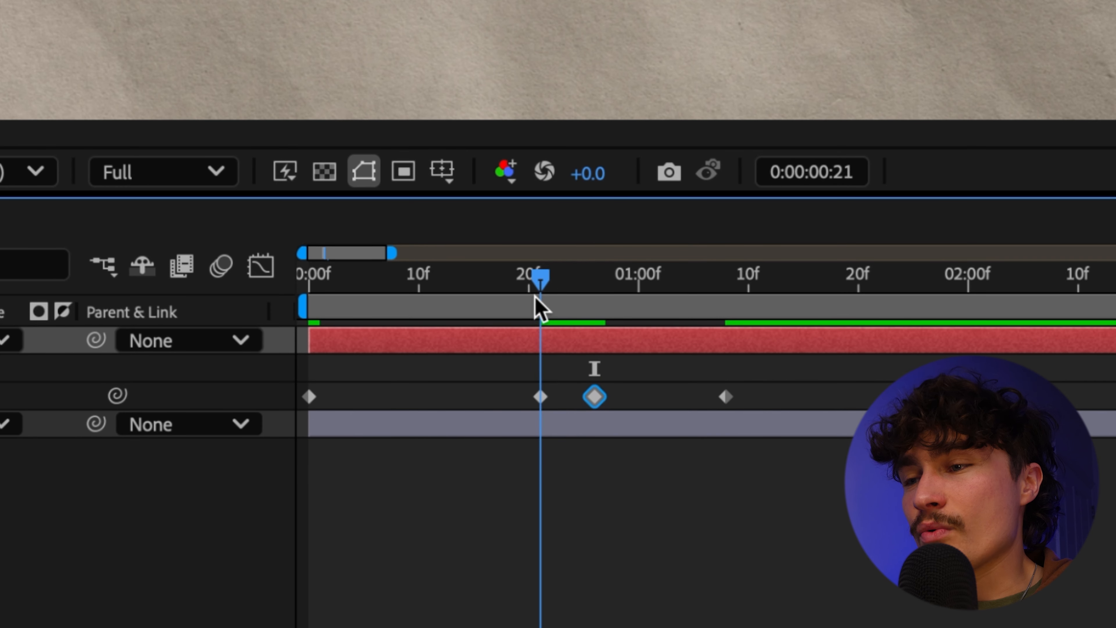
mouse_move(540, 308)
left_mouse_down()
mouse_move(574, 314)
mouse_move(550, 313)
left_mouse_up()
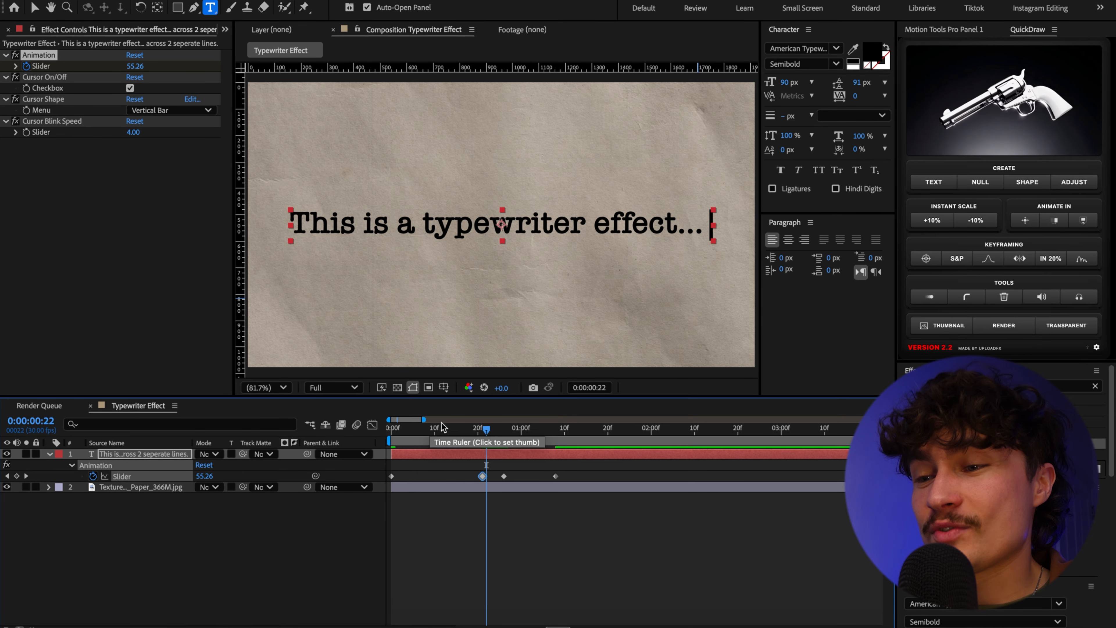
Move the last two Slider keyframes later, with the final one at 0:00:01:23, and preview the typing animation from the start
key("Home")
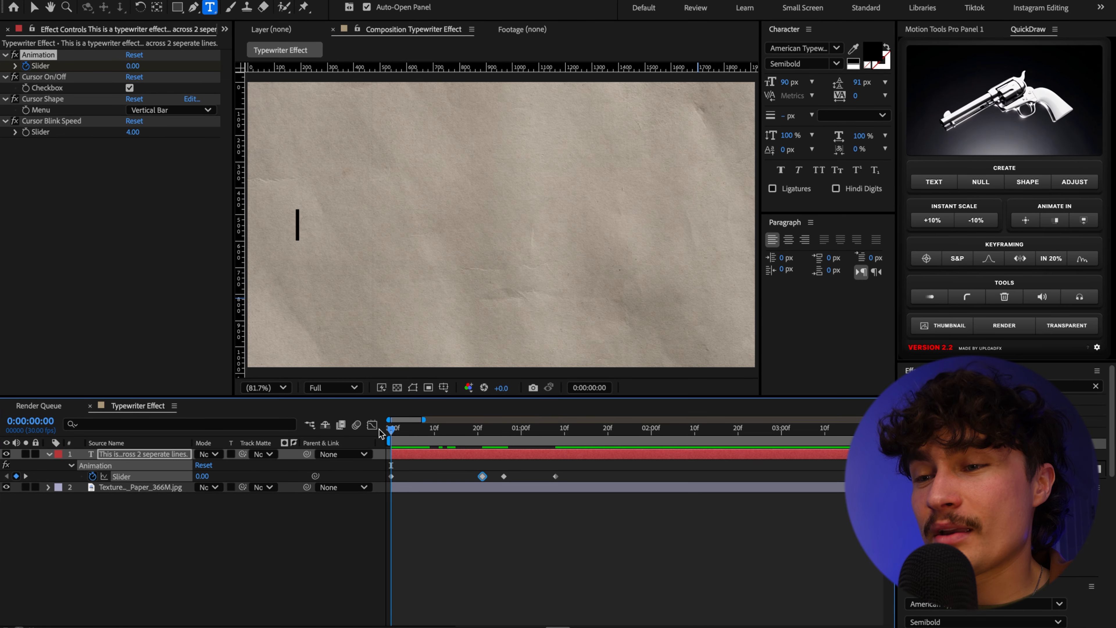
key("space")
left_click_drag(496, 471, 572, 481)
key("Home")
key("space")
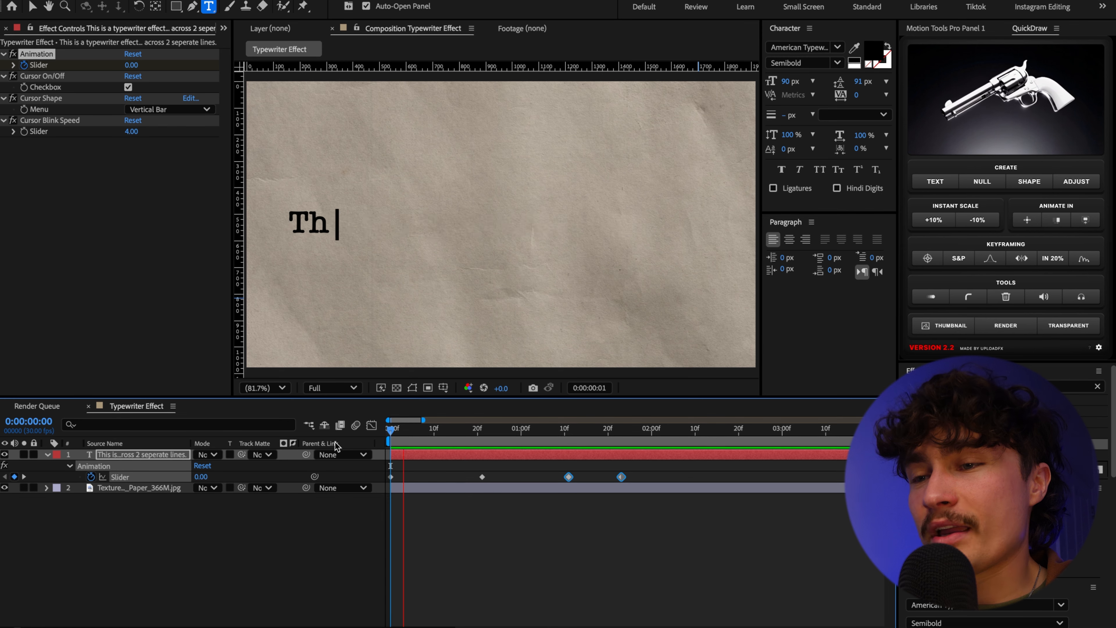
key("space")
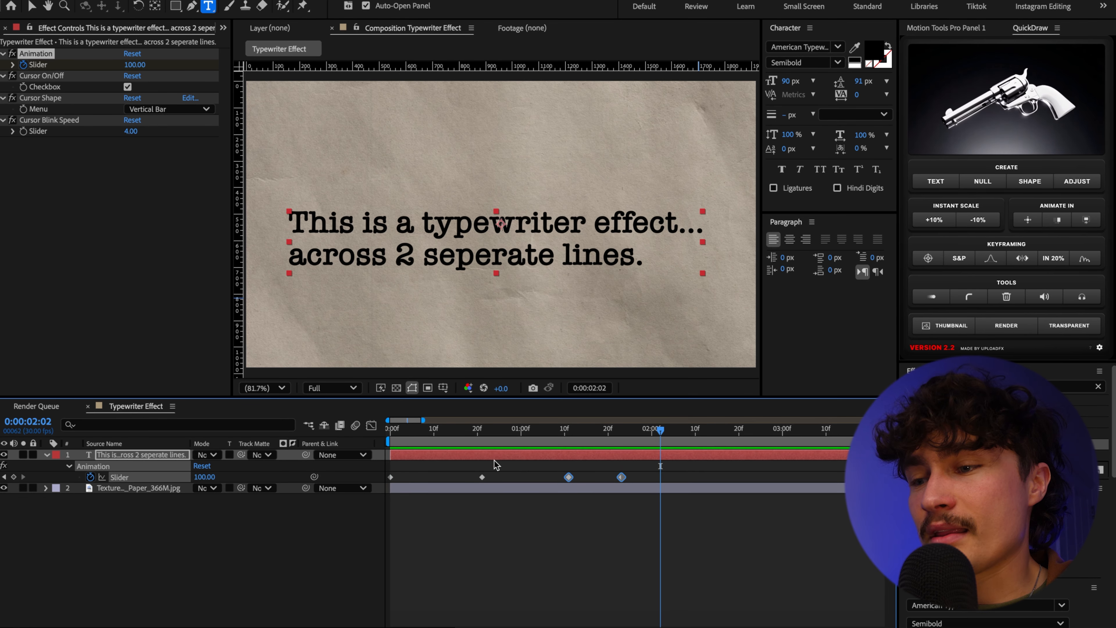
Spread the Slider keyframes out so the first line ends near 1 s and the second runs from about 2.5 s to 3.8 s
left_click_drag(622, 478, 671, 482)
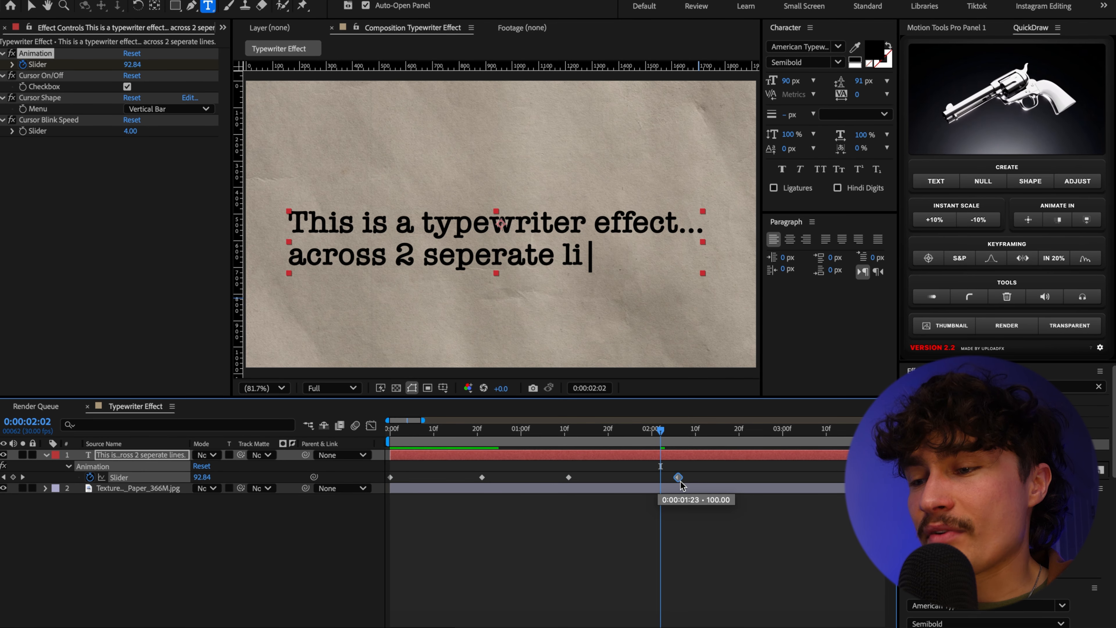
left_click(568, 477, "shift")
left_click_drag(567, 477, 643, 477)
left_click_drag(482, 477, 508, 479)
left_click_drag(391, 434, 865, 429)
key("minus")
key("minus")
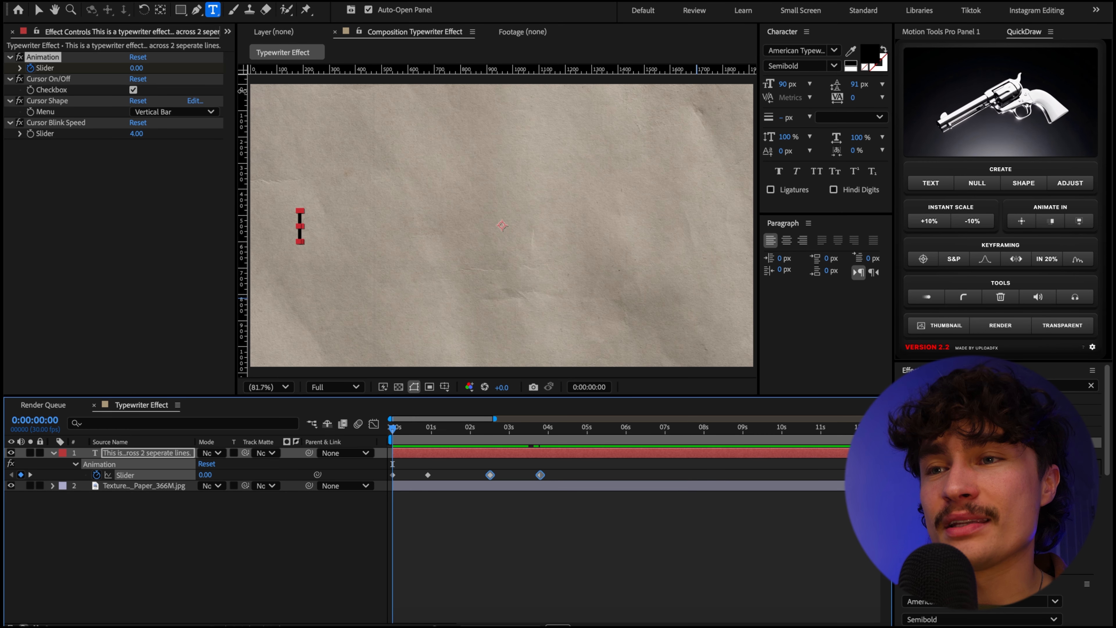
Check the Show Rulers option and place a horizontal guide through the vertical centre of the composition
left_click(382, 1)
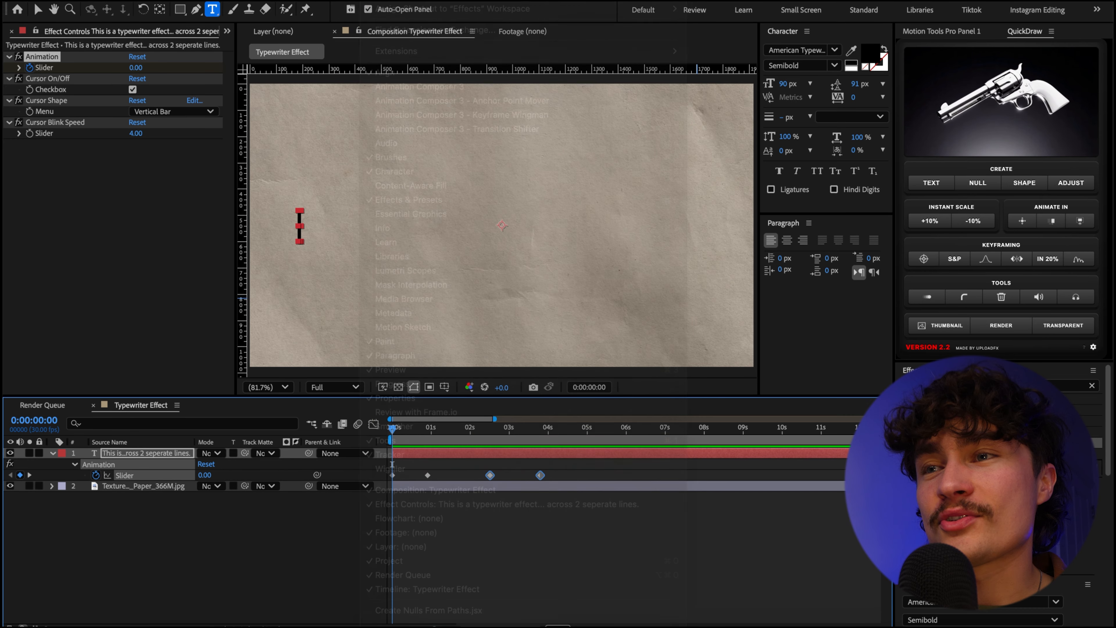
mouse_move(345, 1)
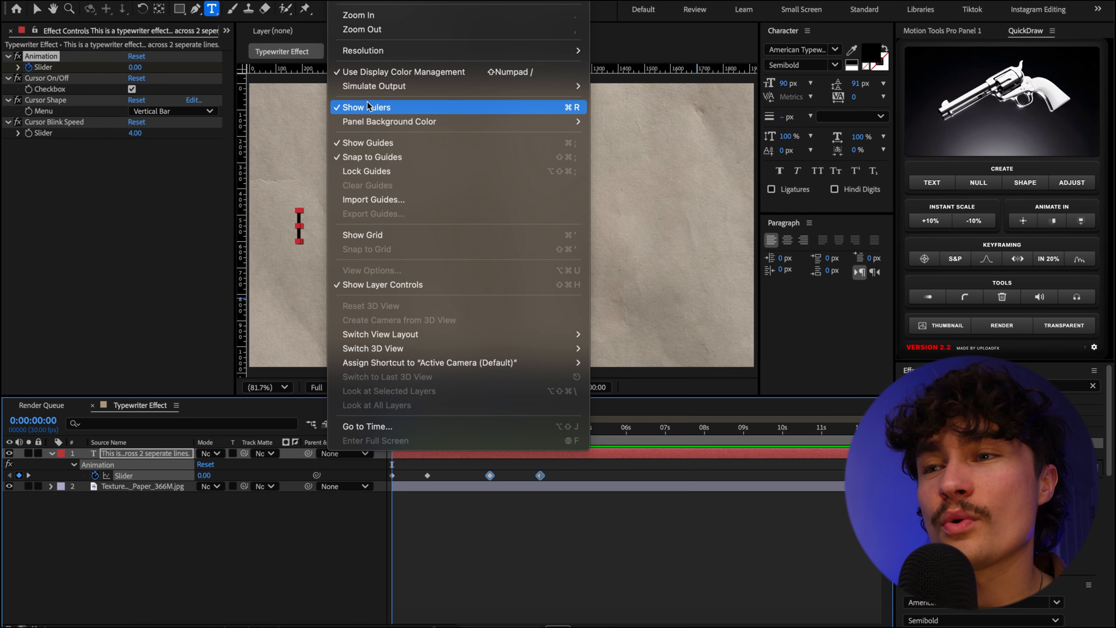
left_click(311, 66)
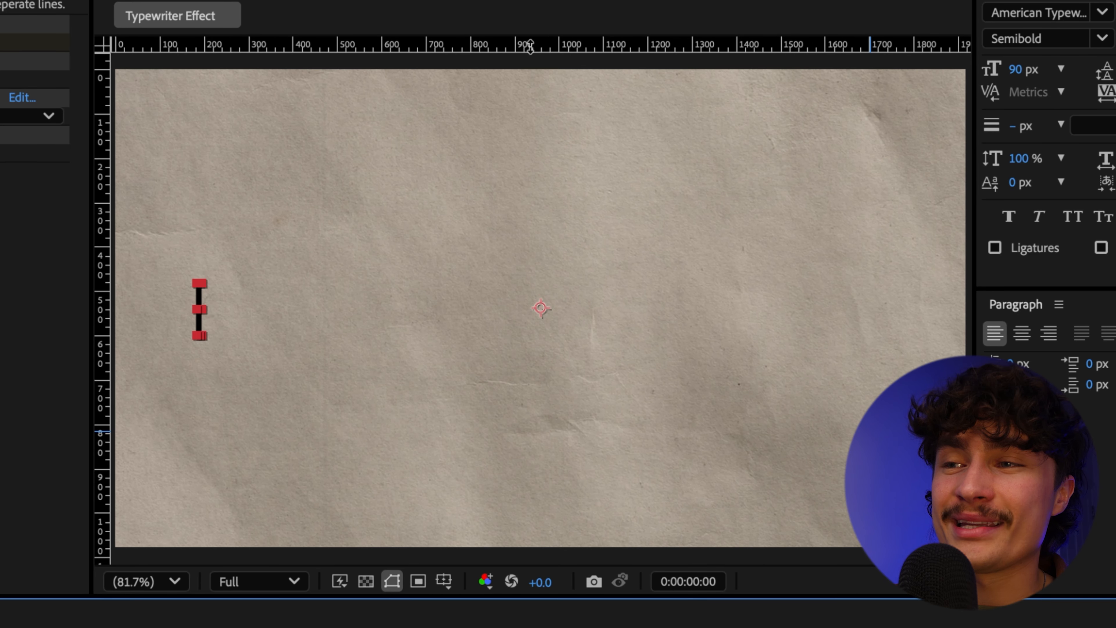
left_click_drag(530, 45, 533, 91)
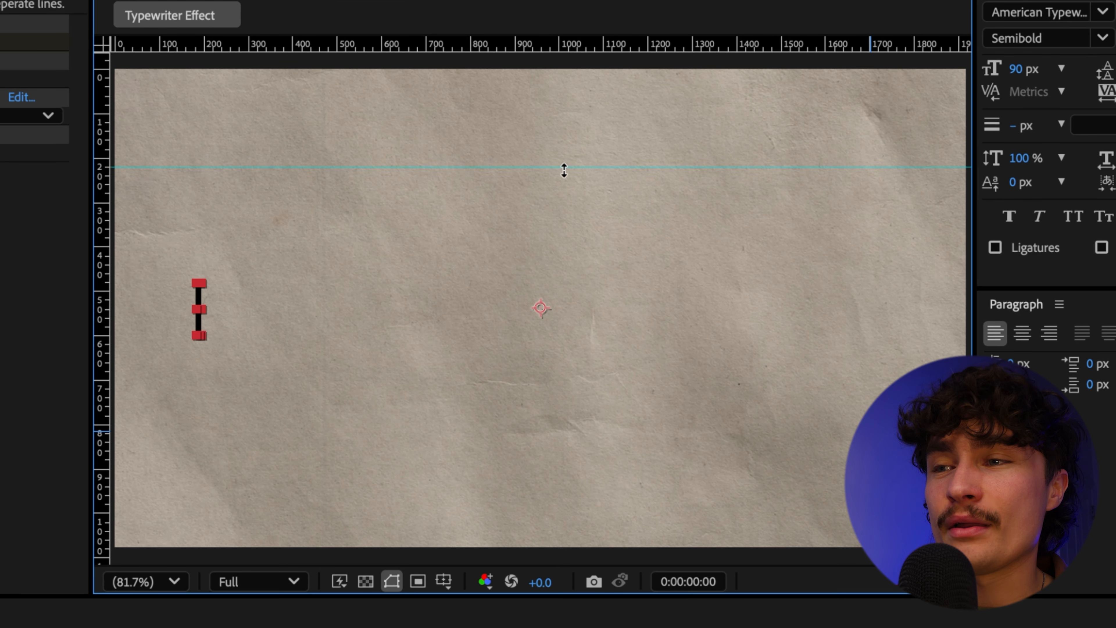
left_click_drag(582, 303, 582, 309)
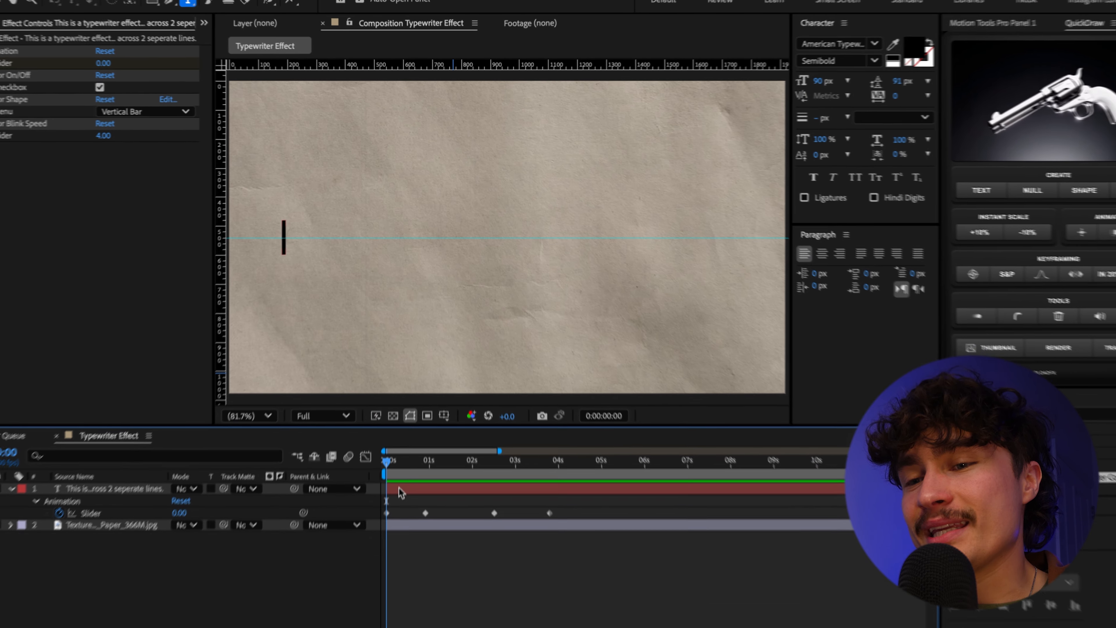
left_click(398, 489)
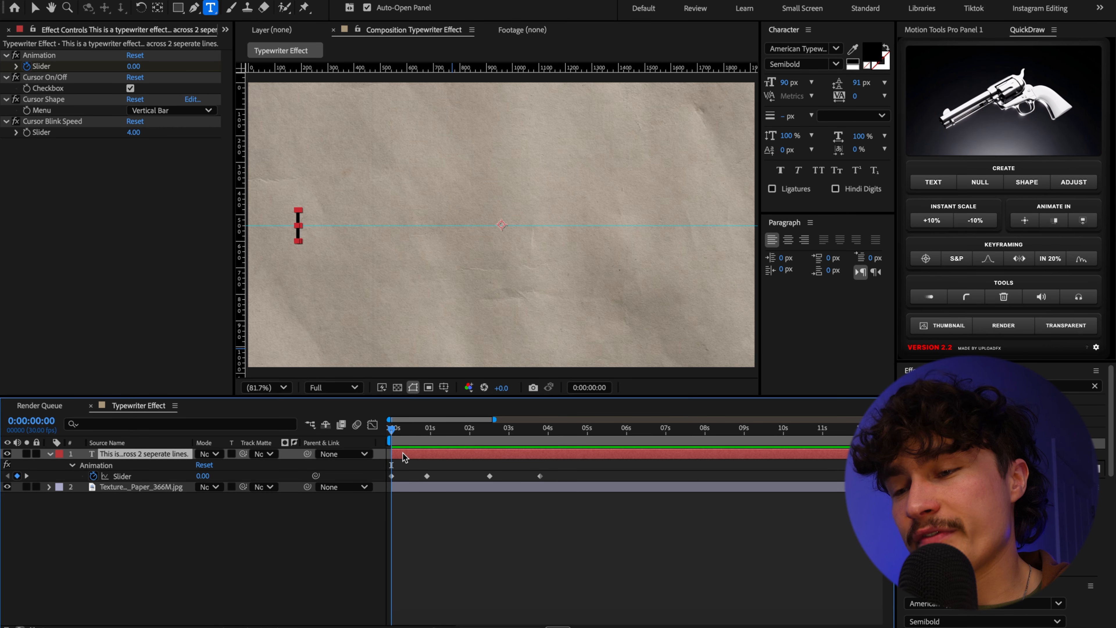
left_click(431, 489, "shift")
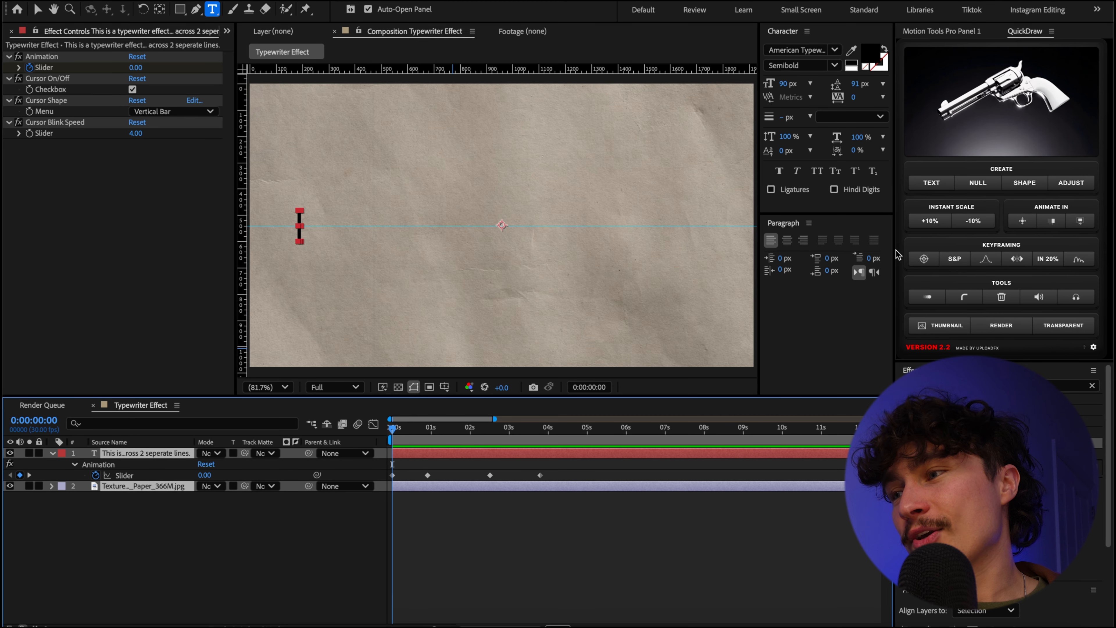
left_click(974, 189)
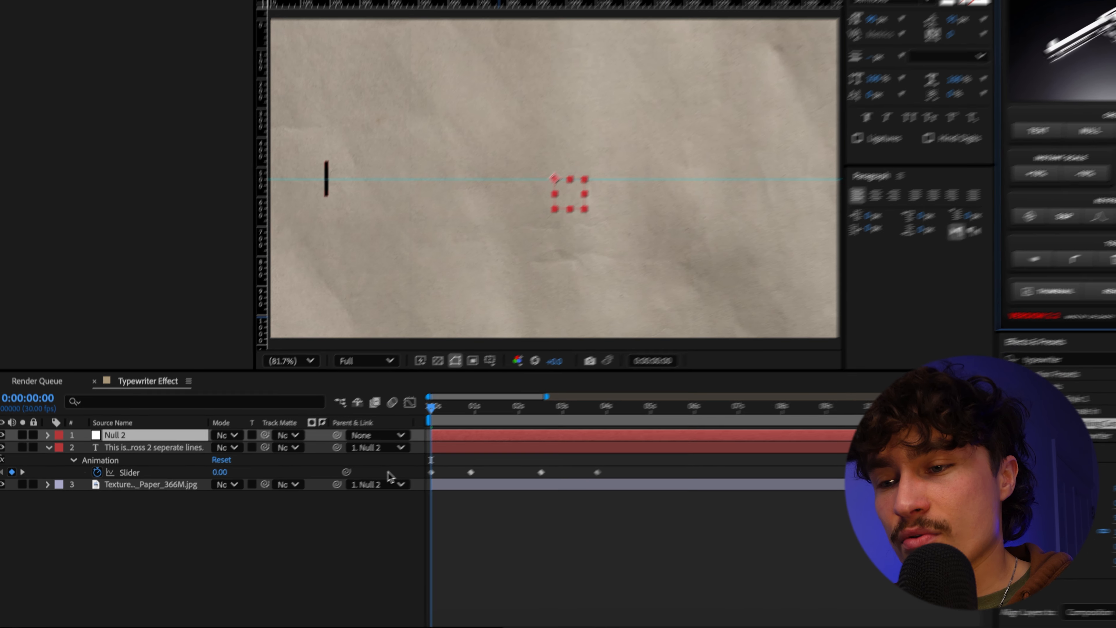
key("super+z")
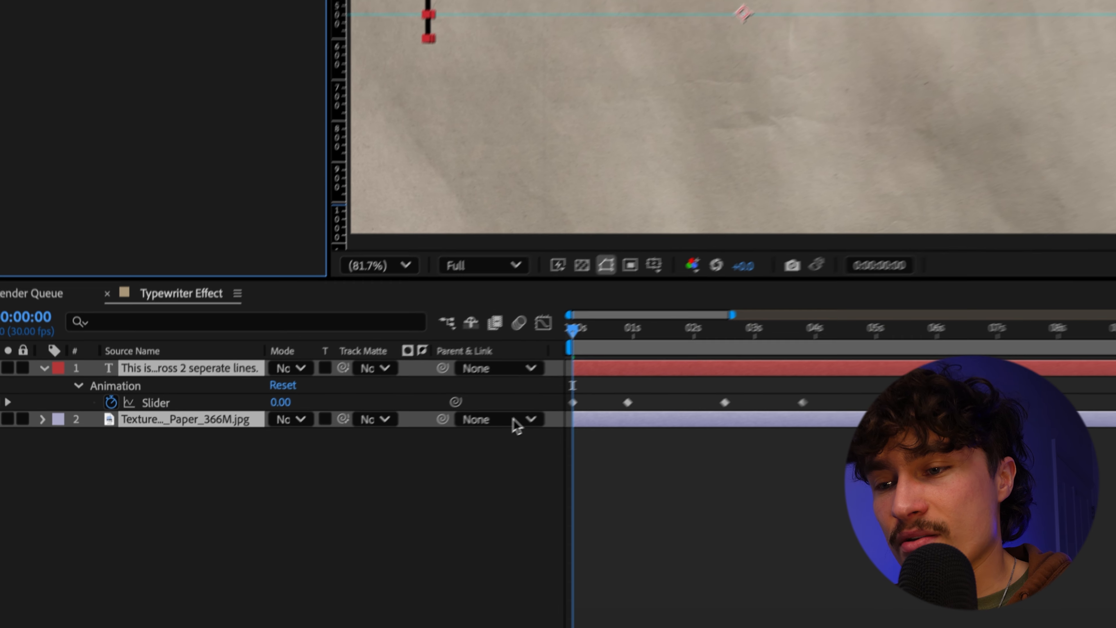
Add a null object to the composition and parent the text and paper texture layers to it
right_click(451, 493)
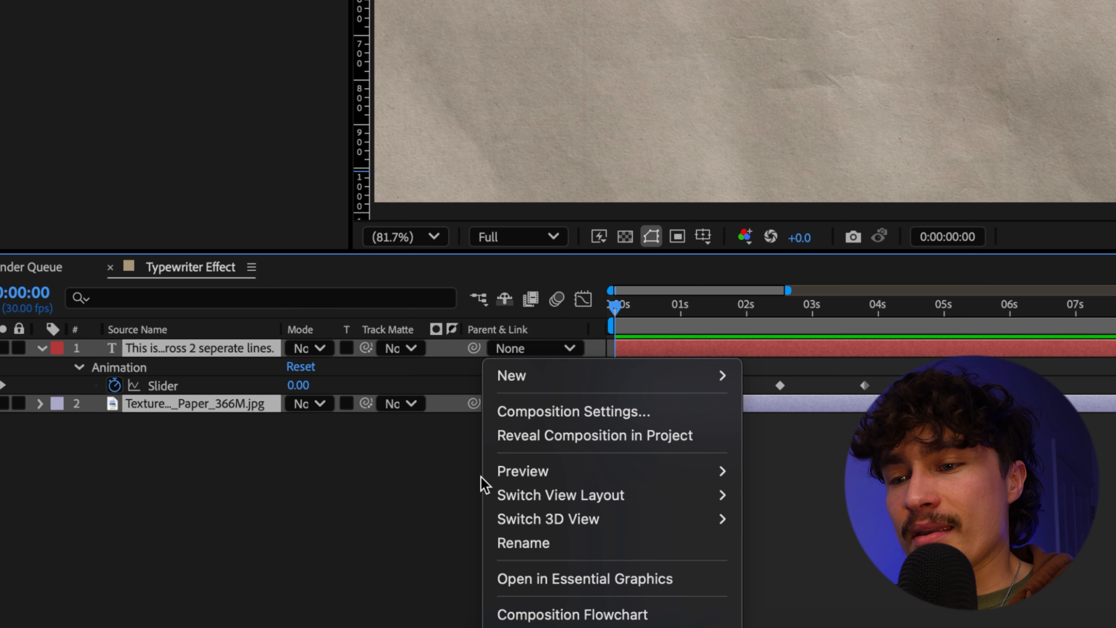
mouse_move(575, 389)
left_click(756, 509)
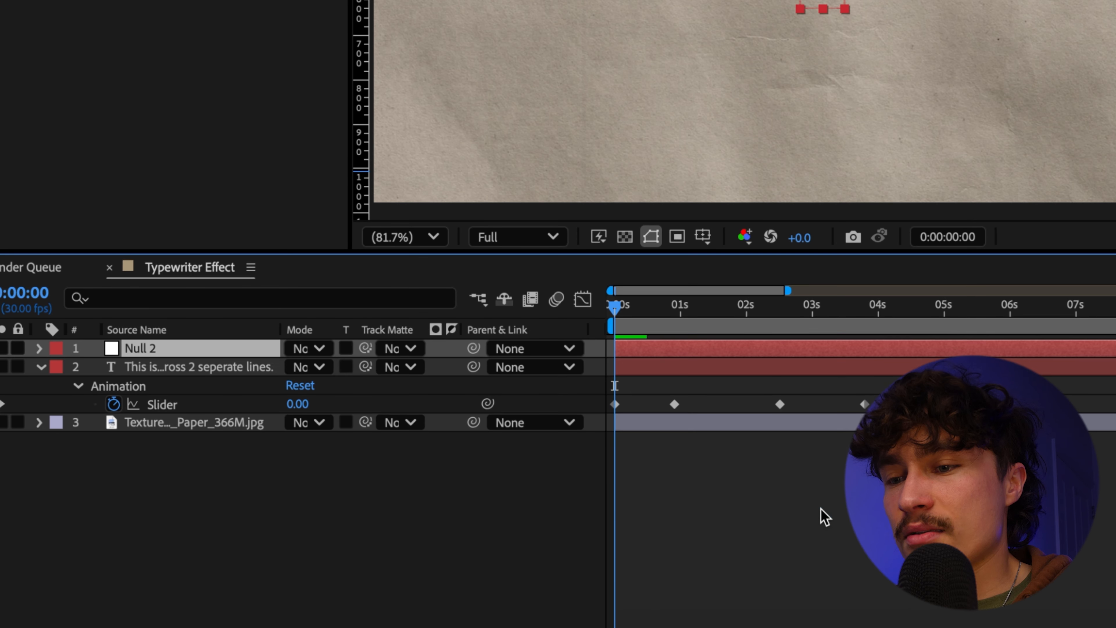
left_click(216, 369)
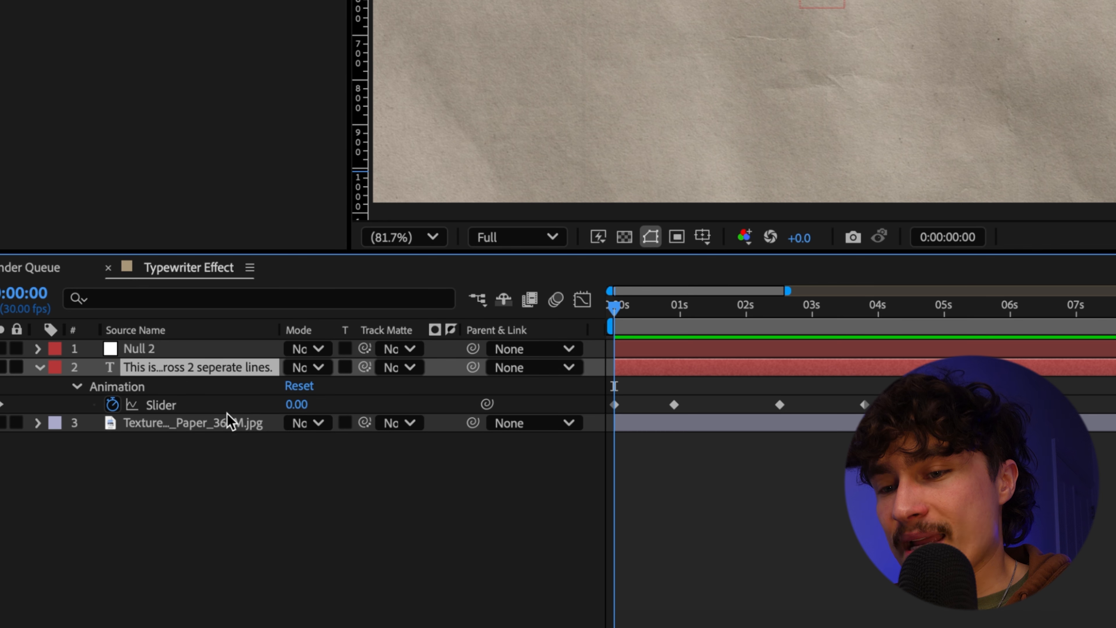
left_click(233, 434, "shift")
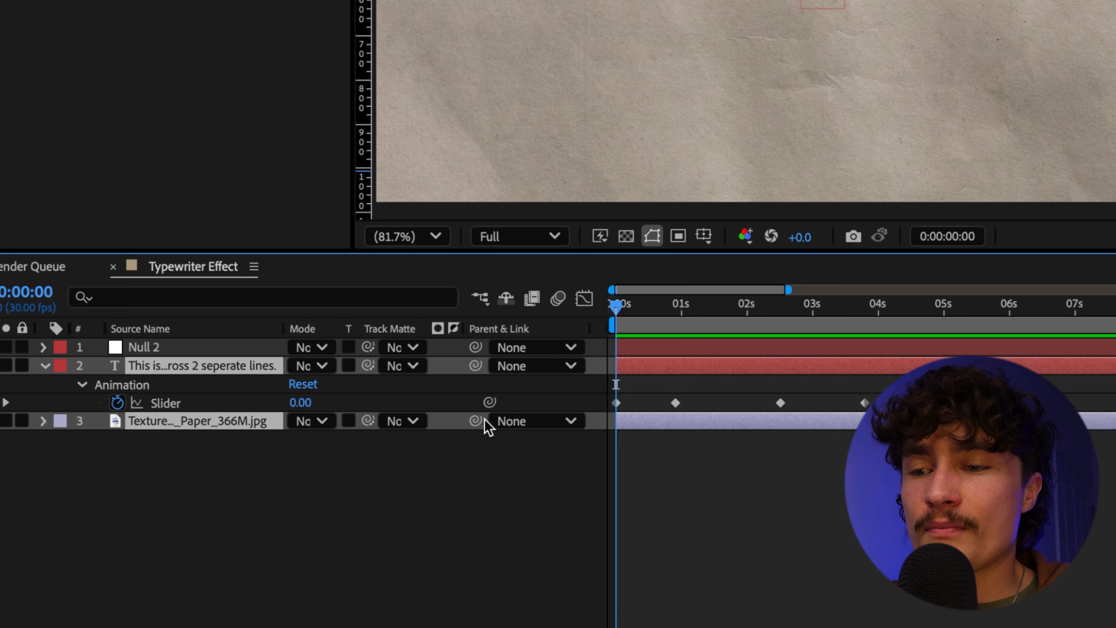
left_click_drag(476, 423, 459, 415)
left_click_drag(331, 384, 265, 355)
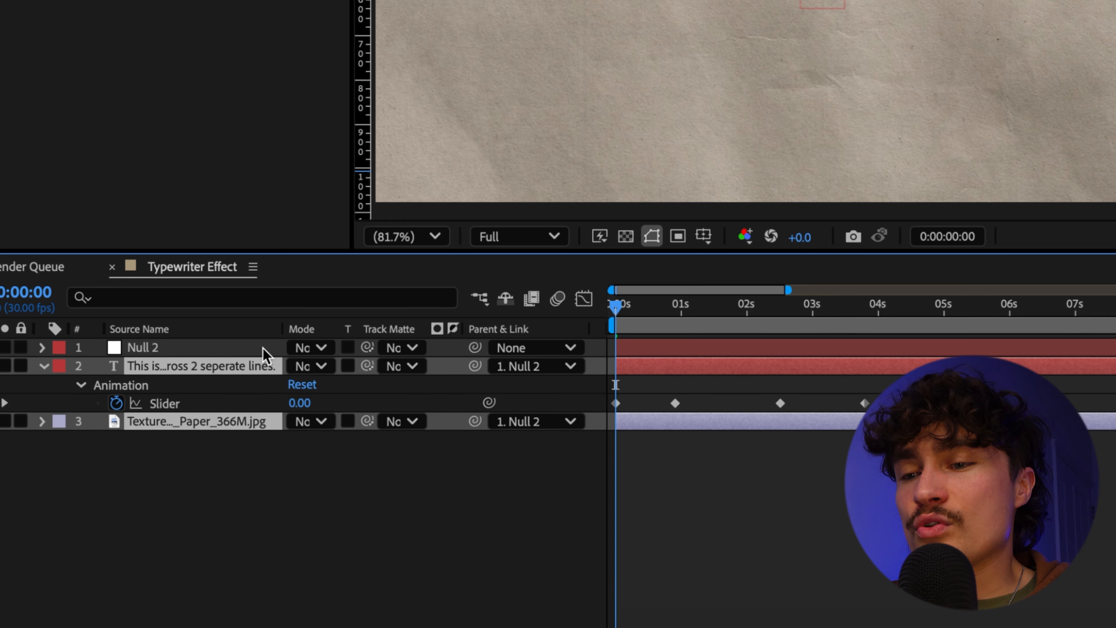
Set the first Position keyframe on the null at 0:00:01:01, just after the first line is typed
left_click(264, 355)
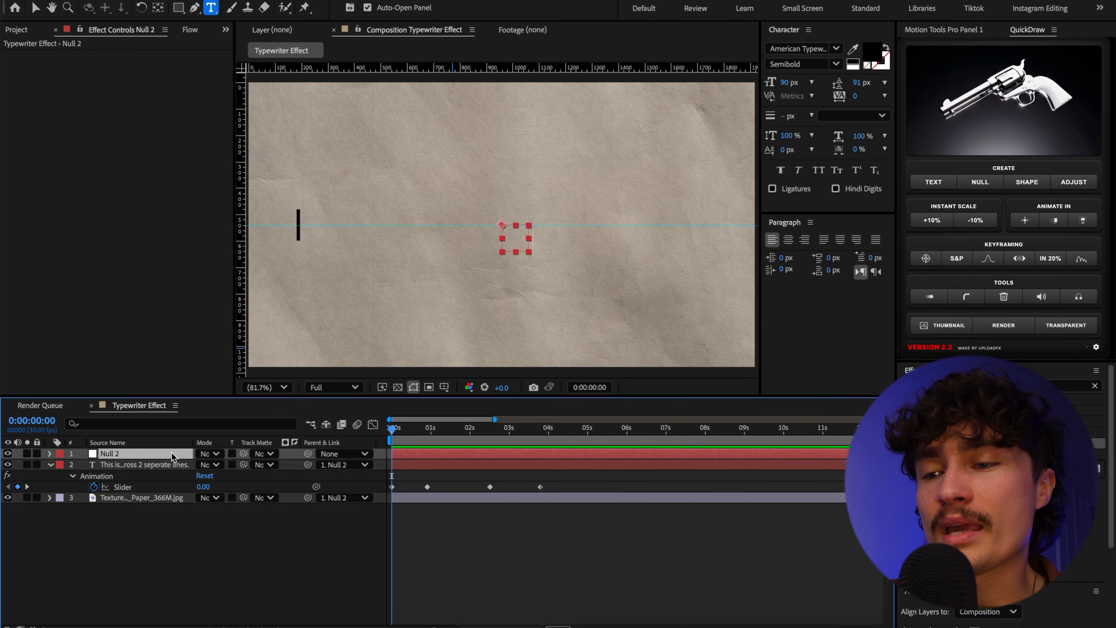
left_click_drag(394, 433, 434, 437)
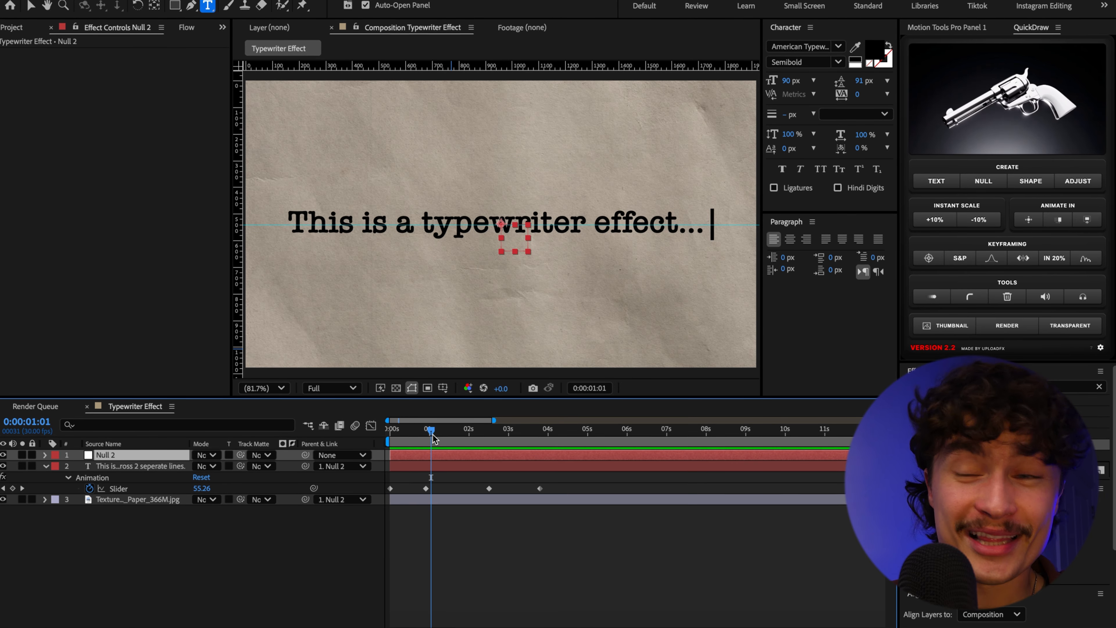
key("p")
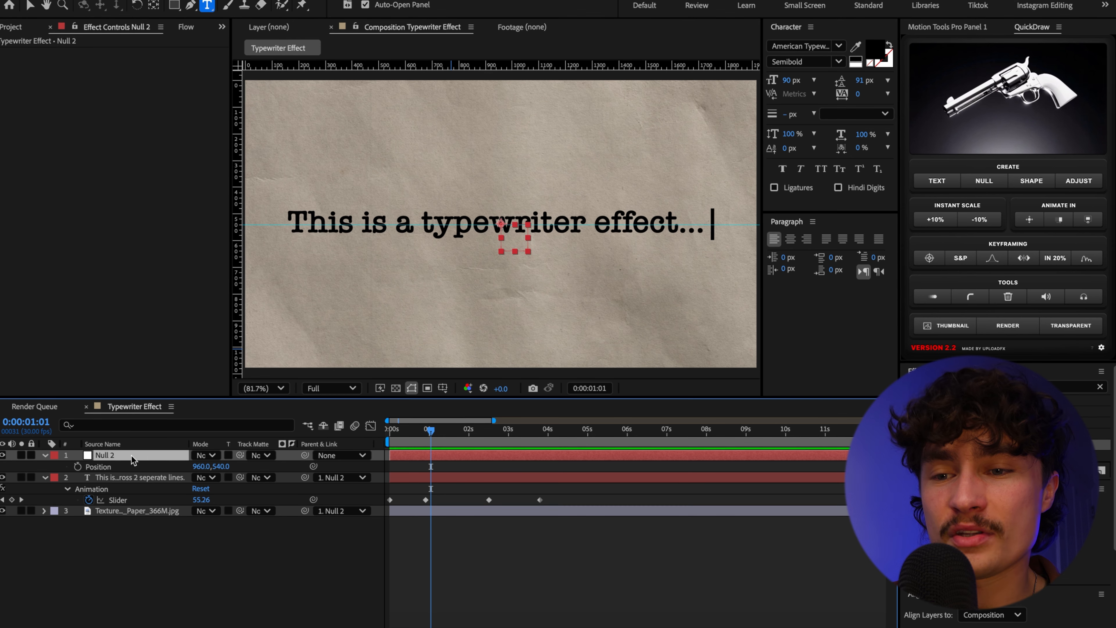
left_click(78, 467)
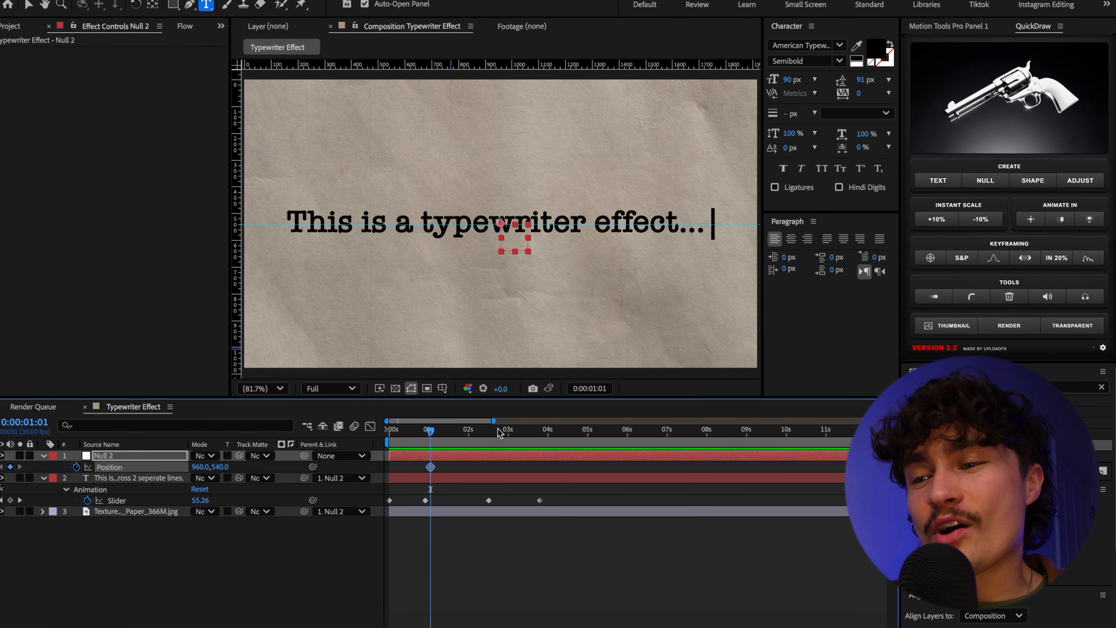
Keyframe the null's Position to 960, 421 at 0:00:02:22, raising the text so its second line sits on the guide
left_click_drag(433, 433, 479, 445)
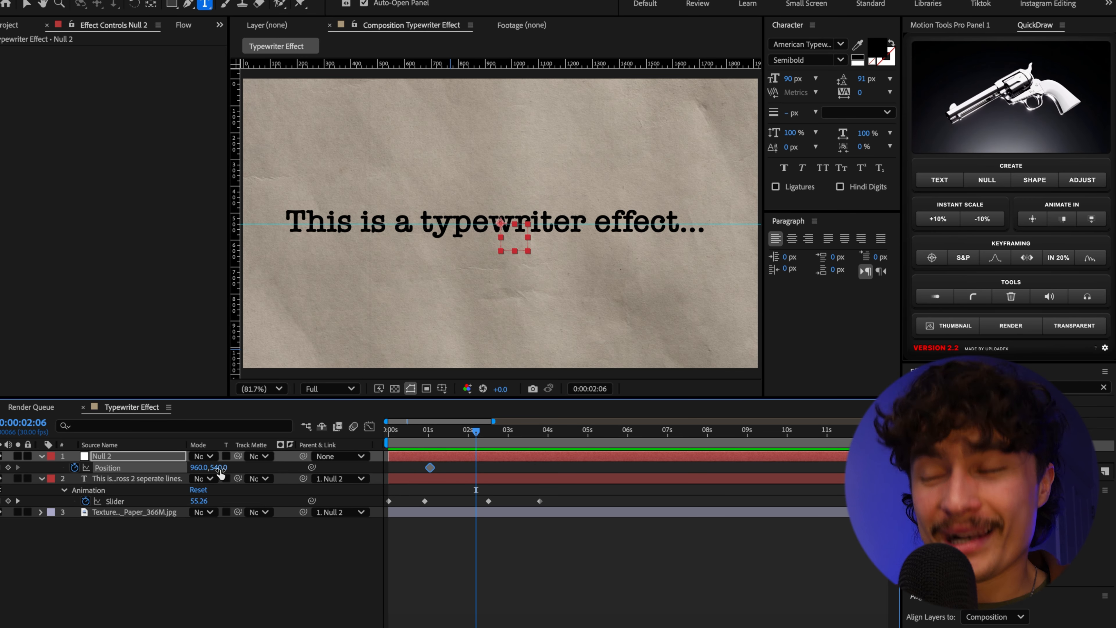
left_click_drag(220, 472, 133, 468)
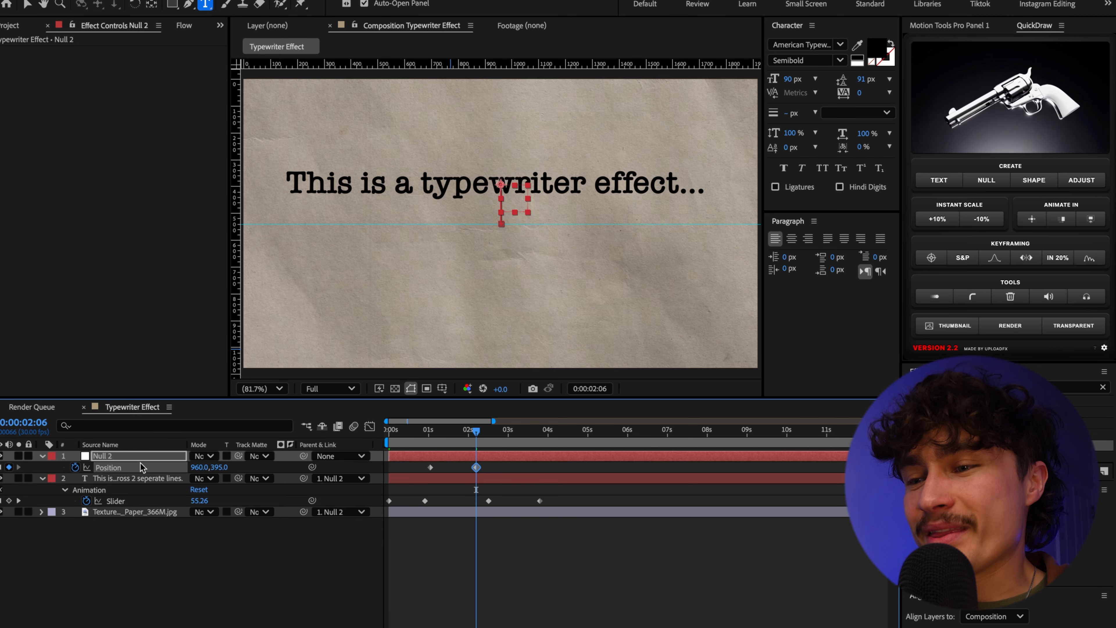
left_click_drag(479, 433, 500, 430)
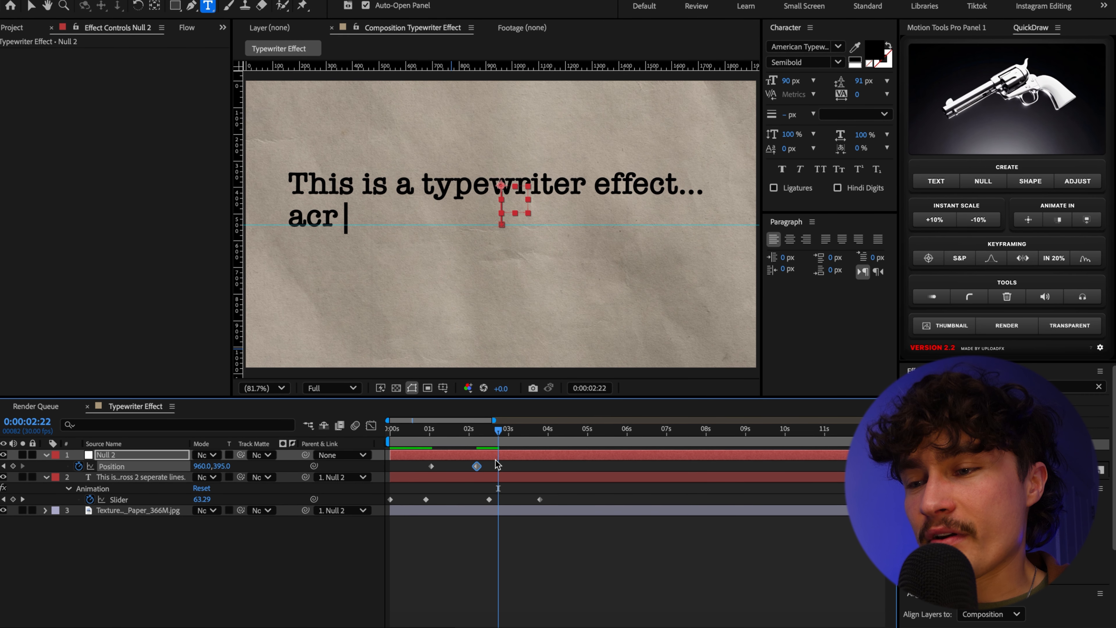
left_click_drag(477, 467, 499, 466)
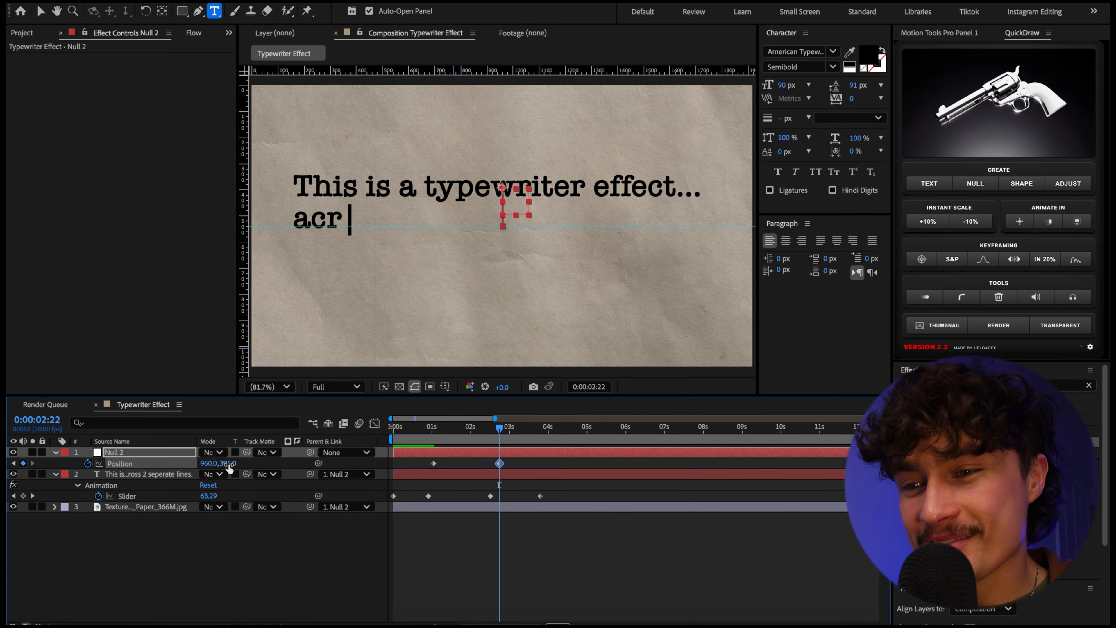
left_click_drag(229, 468, 247, 465)
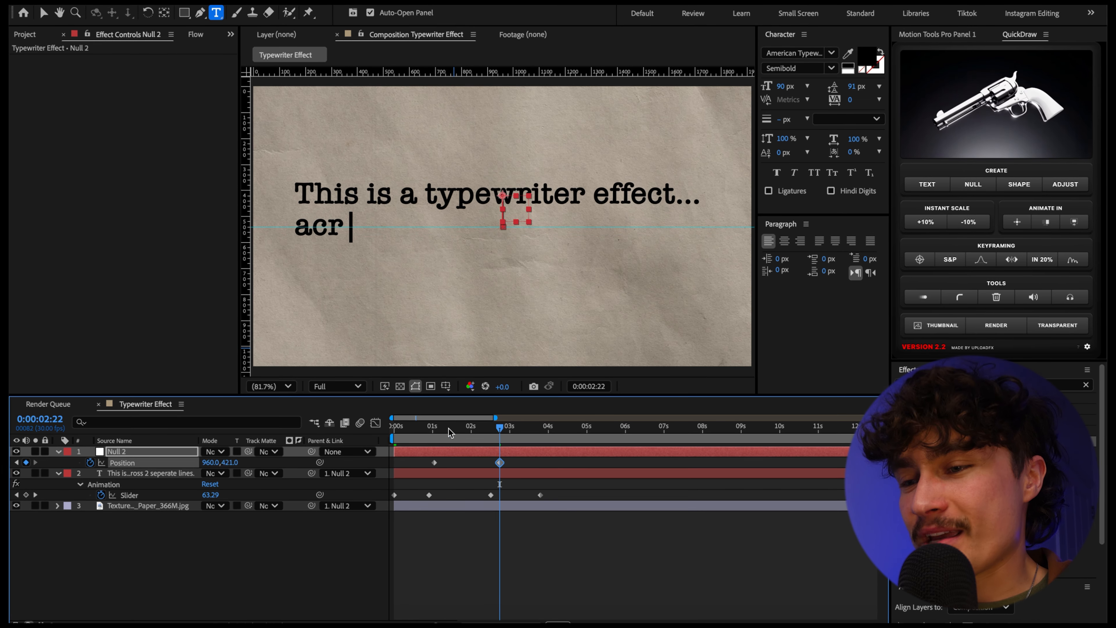
Preview the animation and bring the null's end Position keyframe to about 1.5 s and the last two Slider keyframes to about 1.5 s and 2.8 s
left_click_drag(449, 427, 373, 438)
left_click_drag(500, 462, 483, 462)
left_click(486, 548)
key("space")
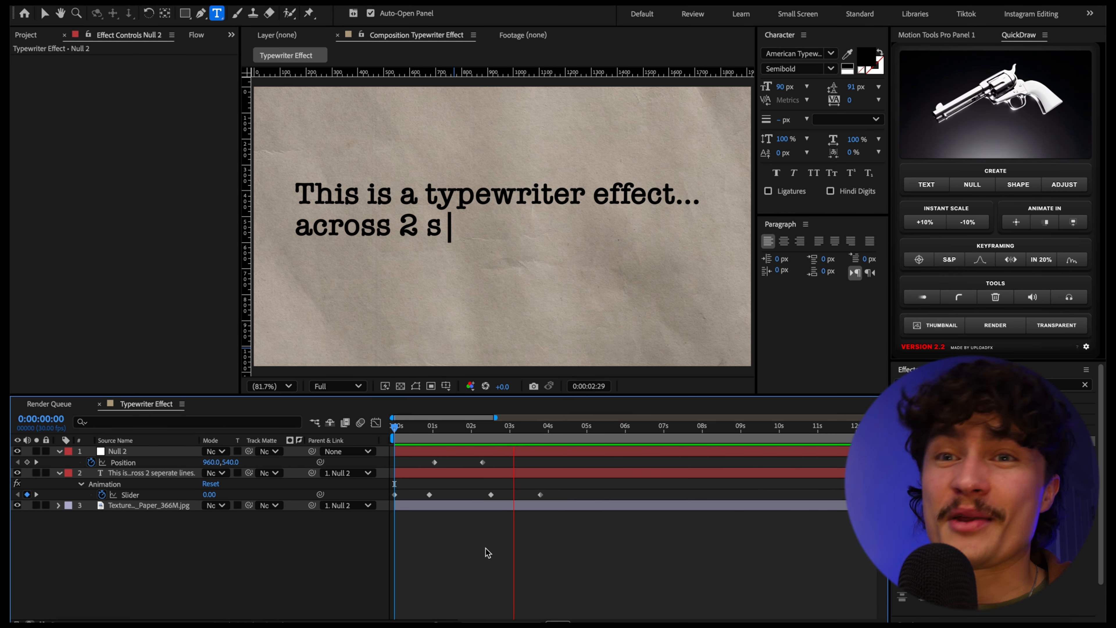
left_click_drag(548, 483, 454, 495)
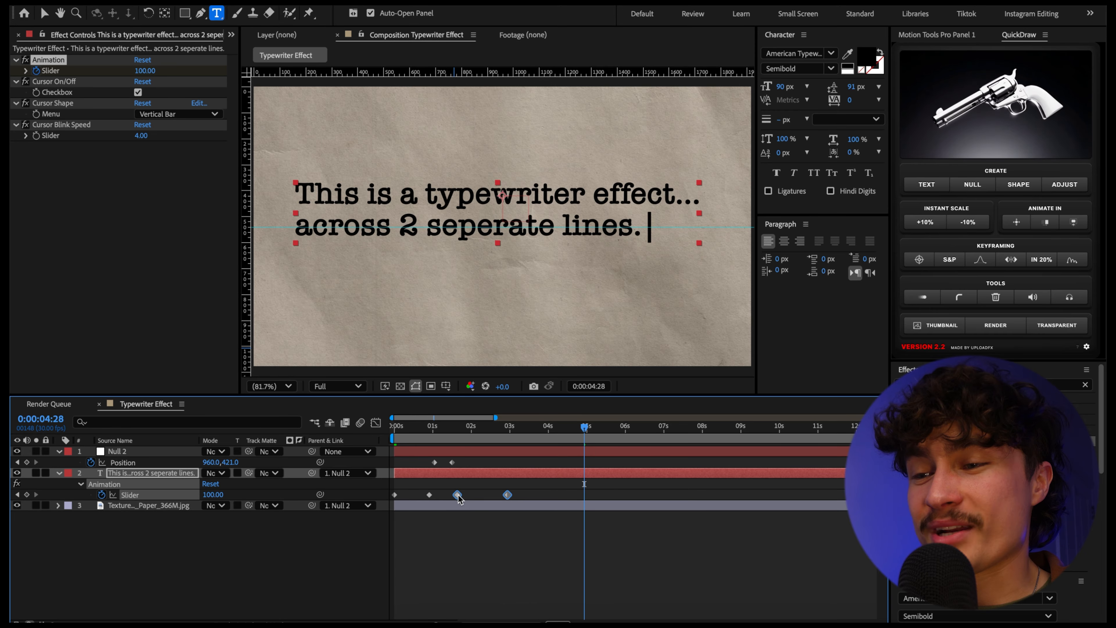
Apply QuickDraw's S-curve easing to both of the null's Position keyframes
left_click(436, 426)
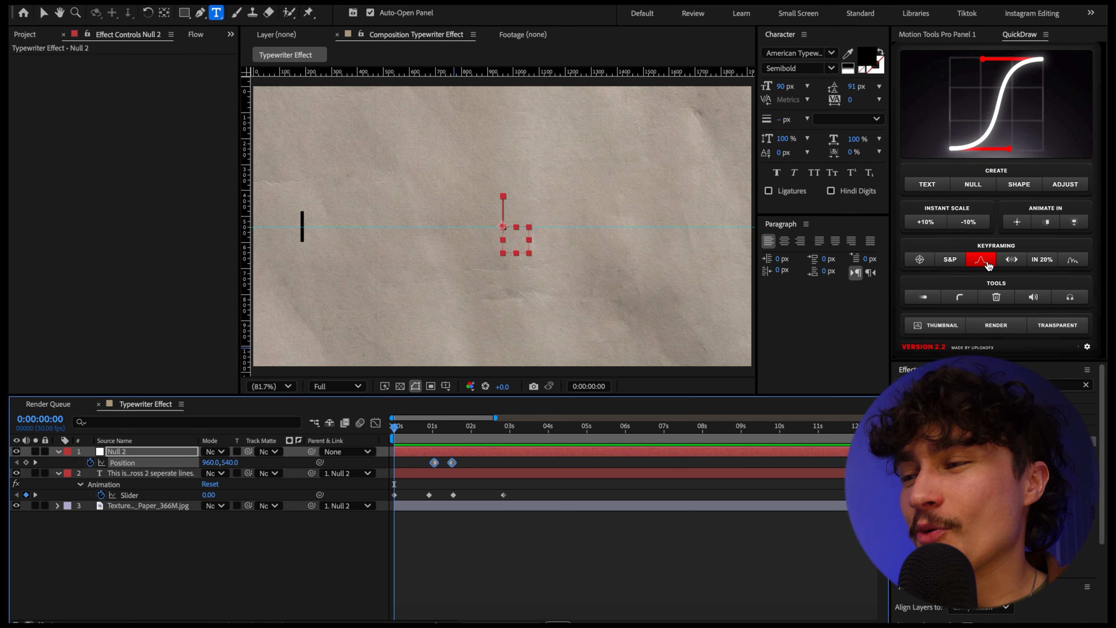
left_click(985, 264)
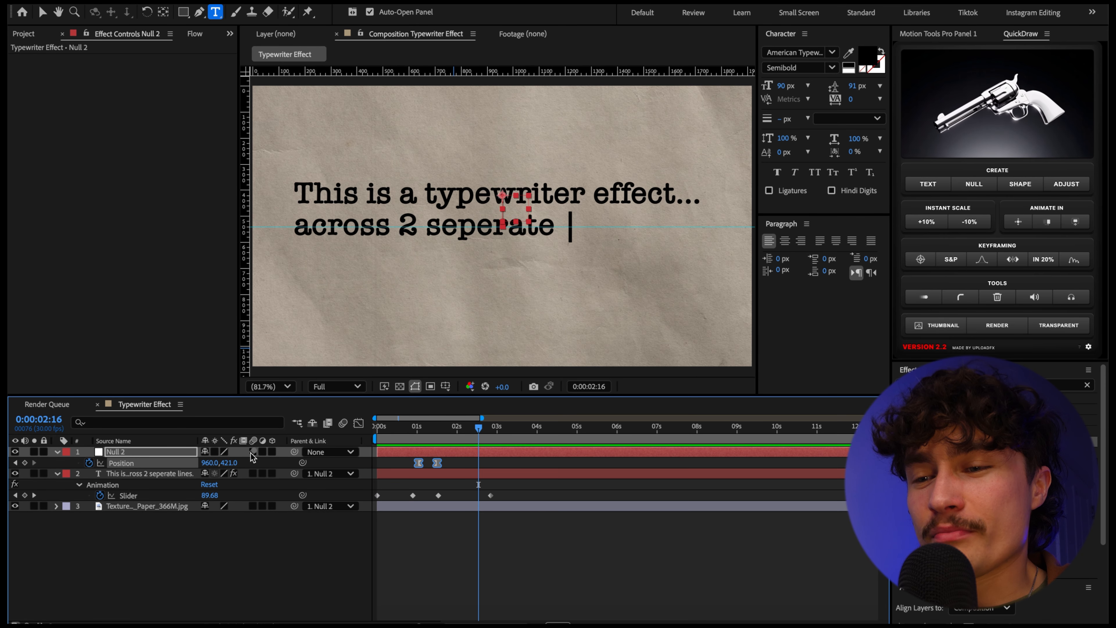
Enable motion blur for the composition and all its layers, and preview the animation from the start
left_click(907, 298)
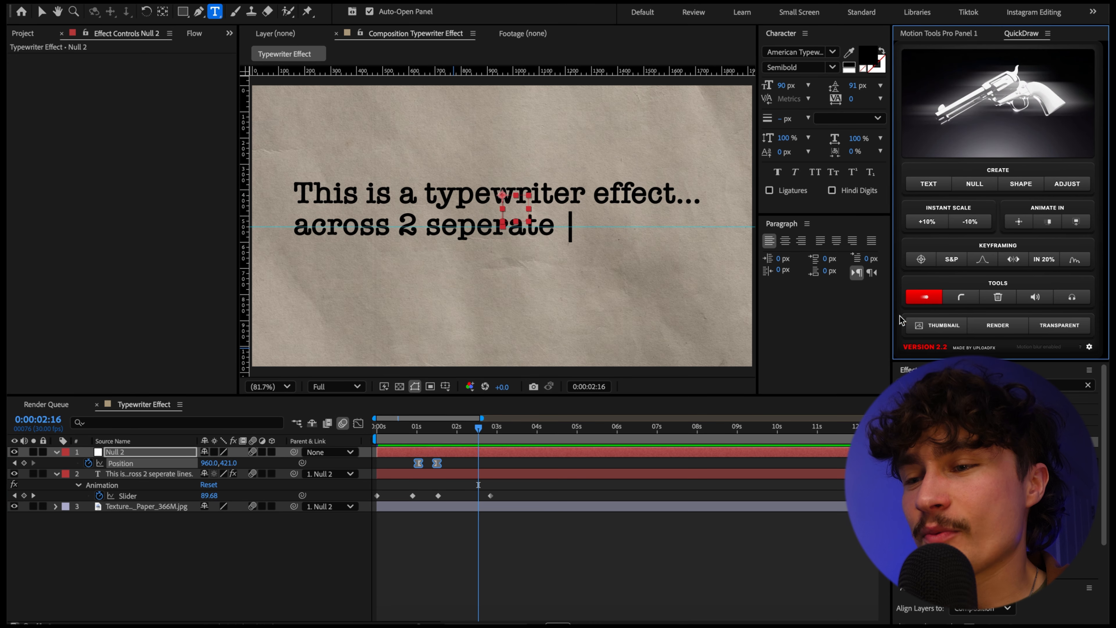
left_click_drag(414, 441, 349, 437)
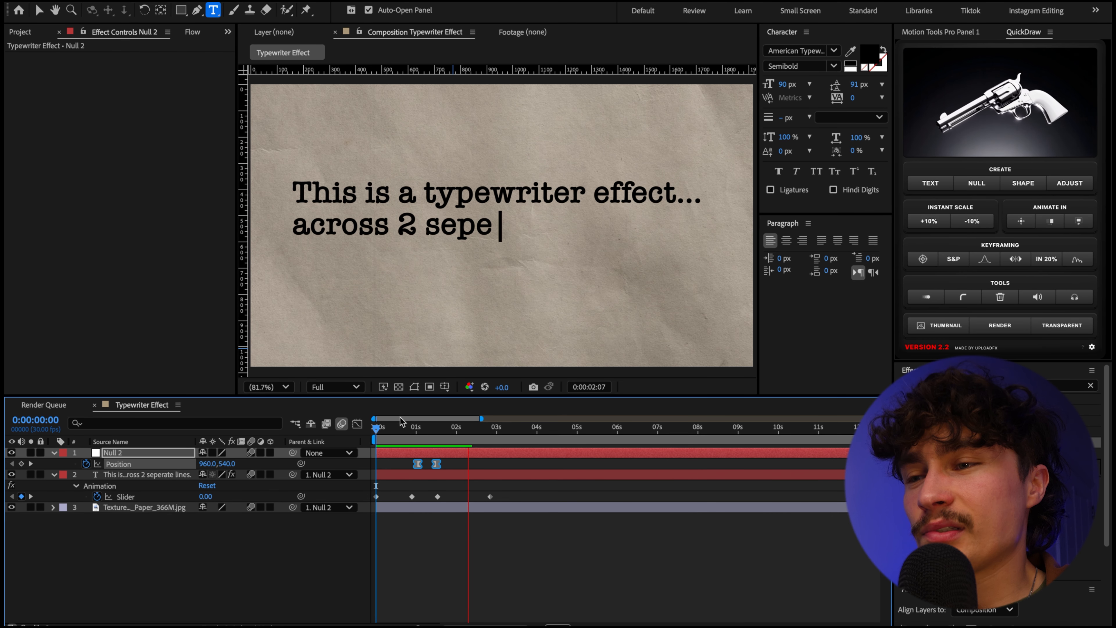
key("space")
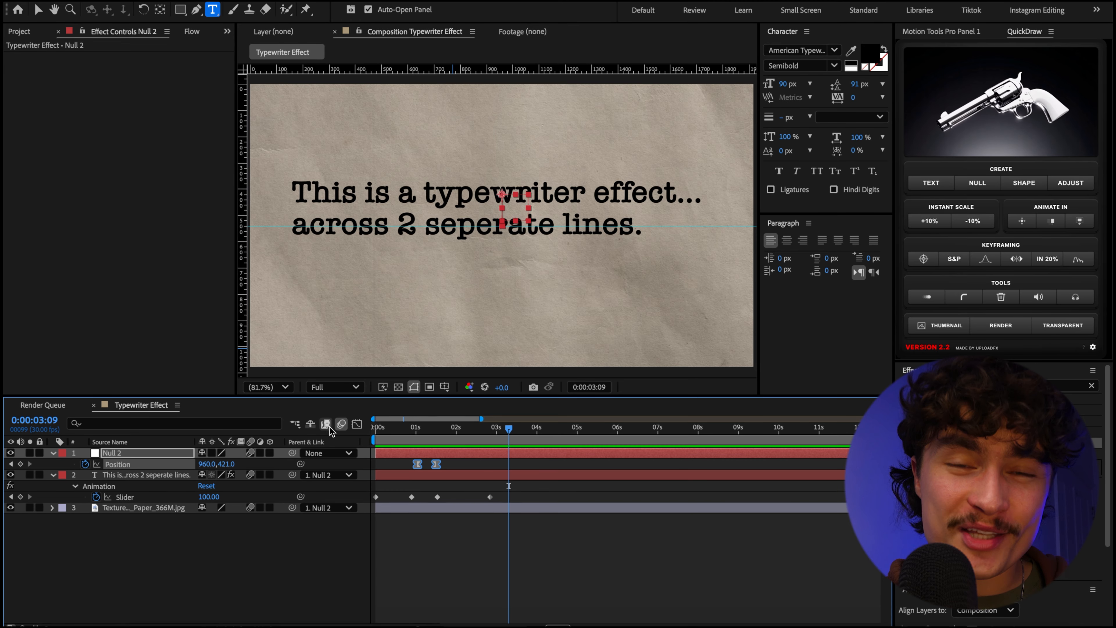